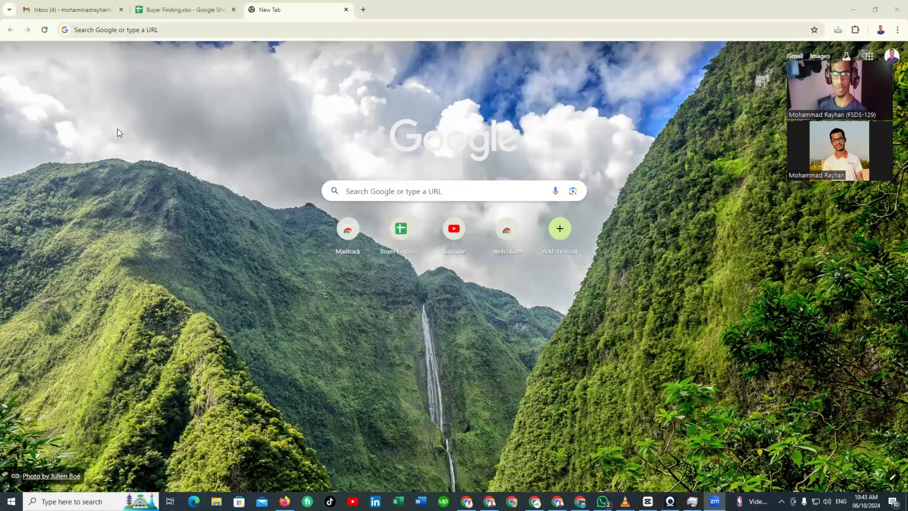
Step: Search Google for Gmail and open the Gmail inbox from the results
{"action": "left_click", "coordinate": [119, 28]}
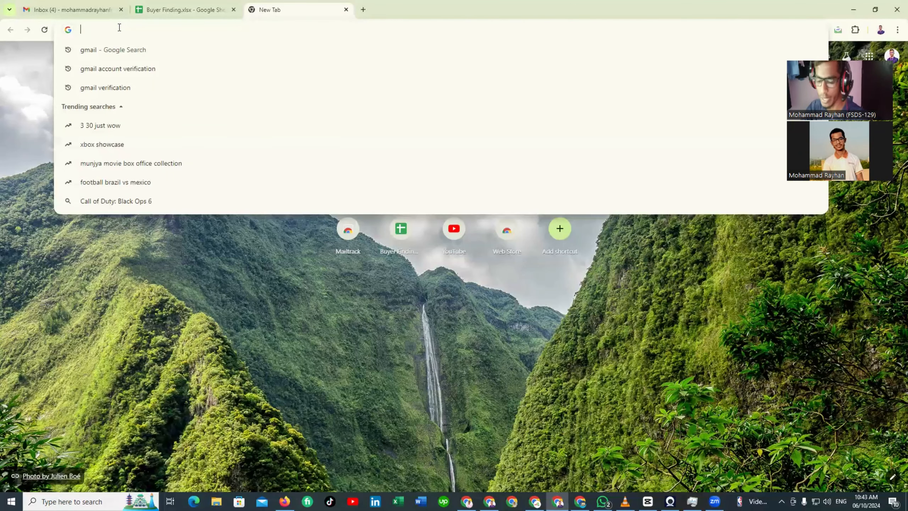
{"action": "type", "text": "GMAIL"}
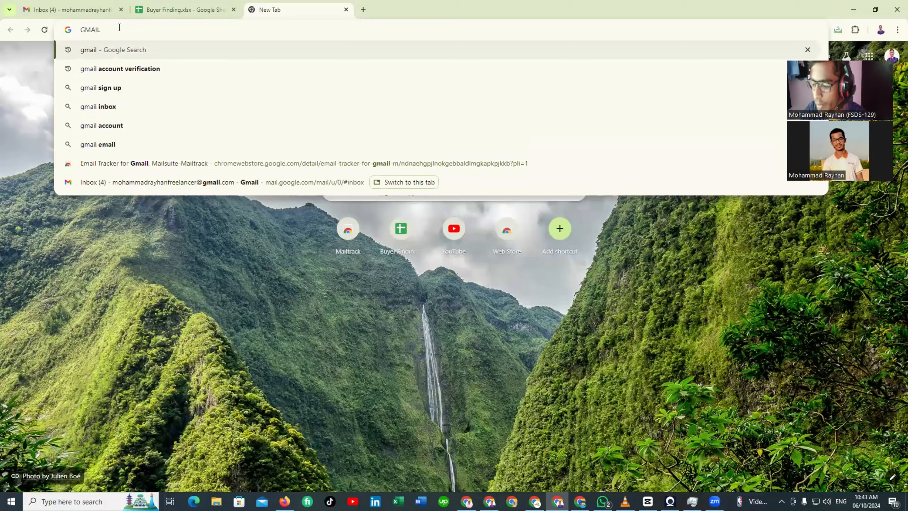
{"action": "key", "text": "Return"}
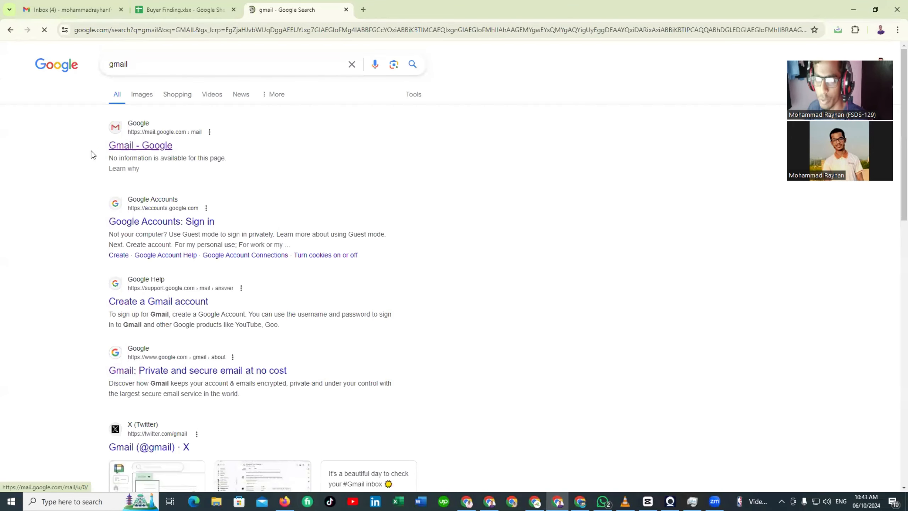
{"action": "left_click", "coordinate": [114, 150]}
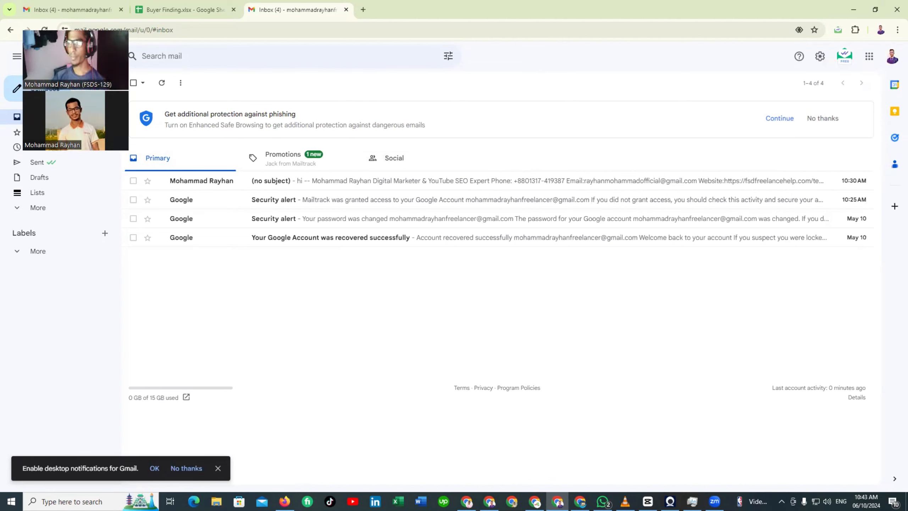
Step: Open the full Gmail settings and go to the Signature section of the general settings
{"action": "left_click", "coordinate": [819, 56]}
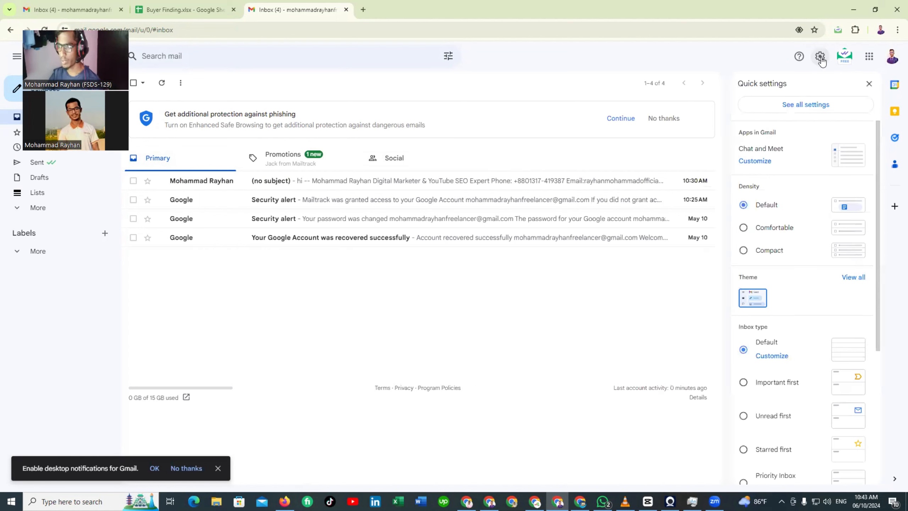
{"action": "left_click", "coordinate": [810, 105]}
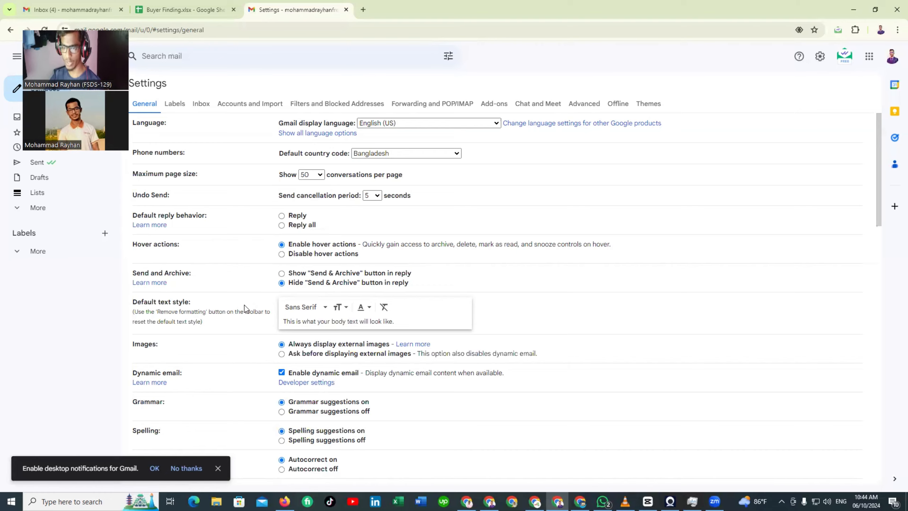
{"action": "scroll", "coordinate": [244, 308], "scroll_direction": "down", "scroll_amount": 10}
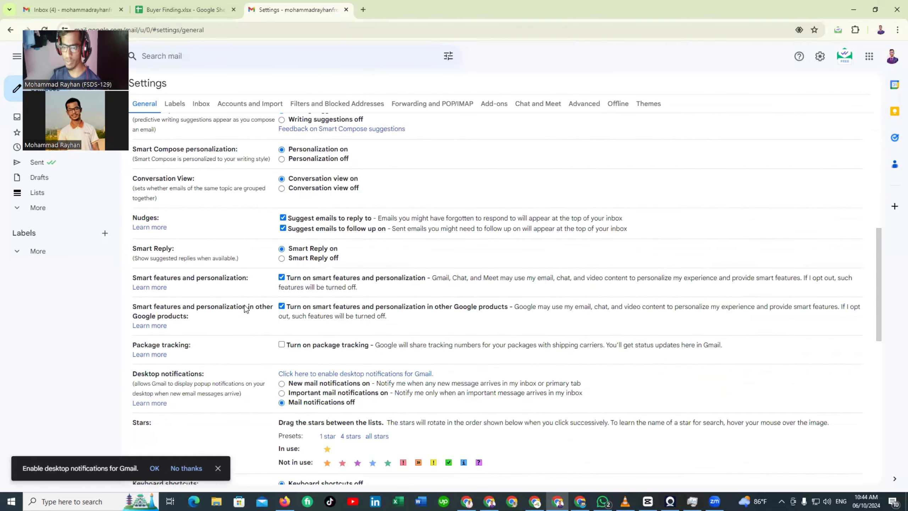
{"action": "scroll", "coordinate": [250, 308], "scroll_direction": "down", "scroll_amount": 6}
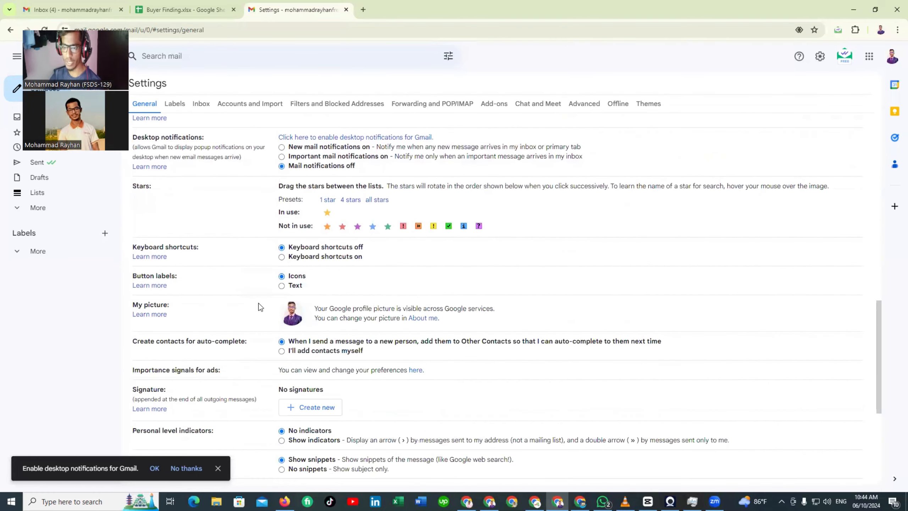
{"action": "scroll", "coordinate": [271, 303], "scroll_direction": "down", "scroll_amount": 4}
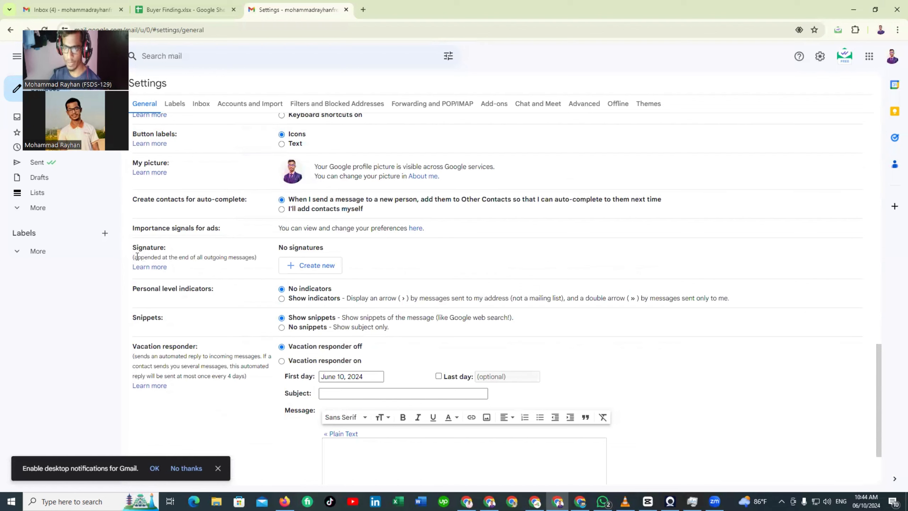
Step: Create a new signature, naming it with the owner's name in capitals followed by "_1"
{"action": "left_click", "coordinate": [299, 268]}
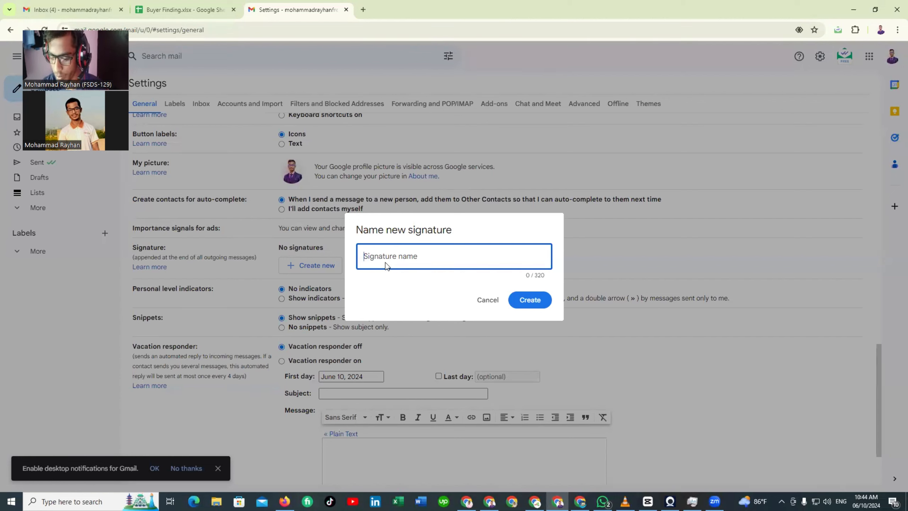
{"action": "type", "text": "RAYHAN"}
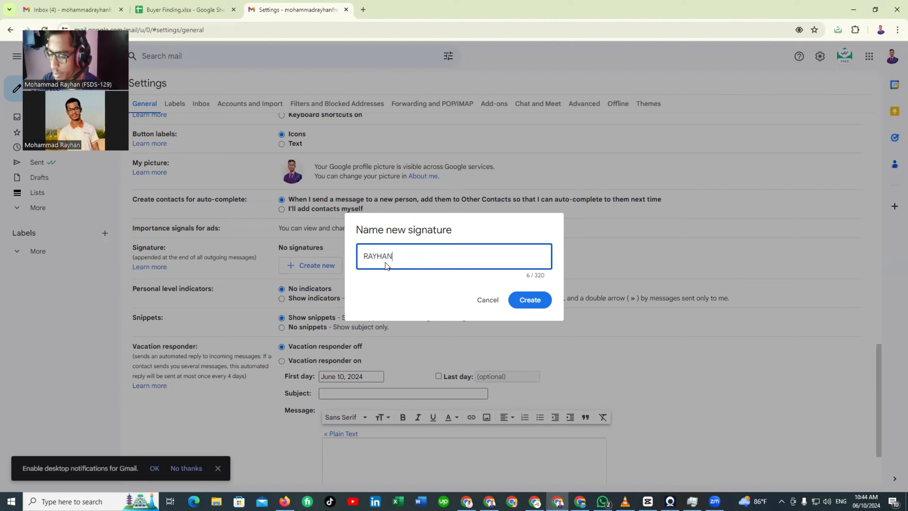
{"action": "type", "text": "+1"}
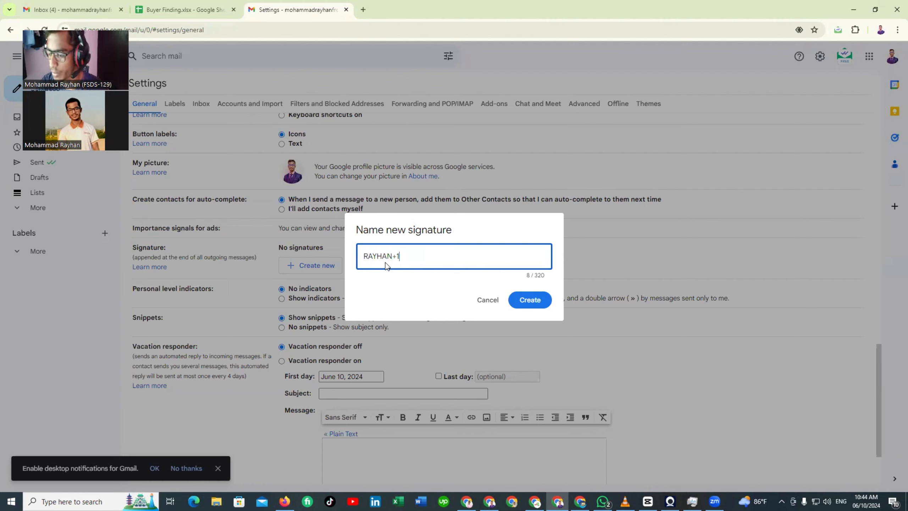
{"action": "key", "text": "BackSpace"}
{"action": "key", "text": "BackSpace"}
{"action": "type", "text": "_1"}
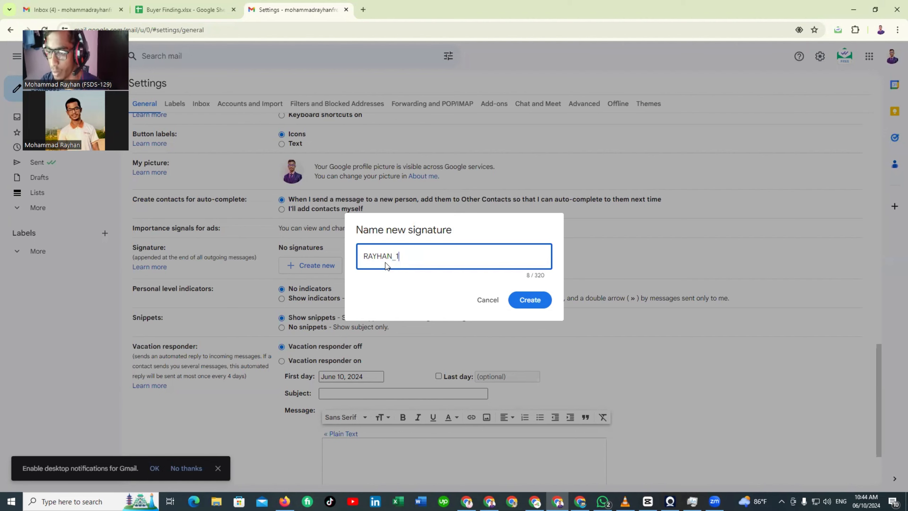
{"action": "key", "text": "Return"}
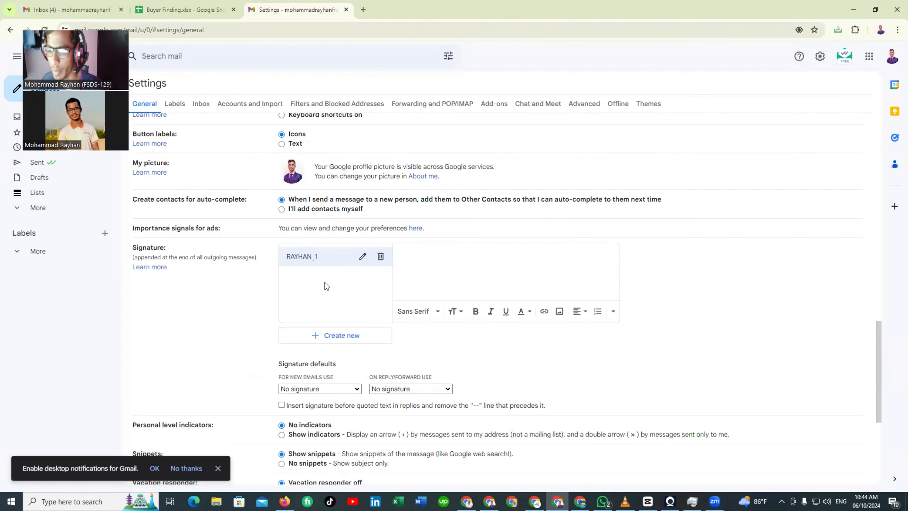
Step: Copy the complete formatted signature from the other Gmail account's settings and return to the new signature's empty editor
{"action": "left_click", "coordinate": [419, 264]}
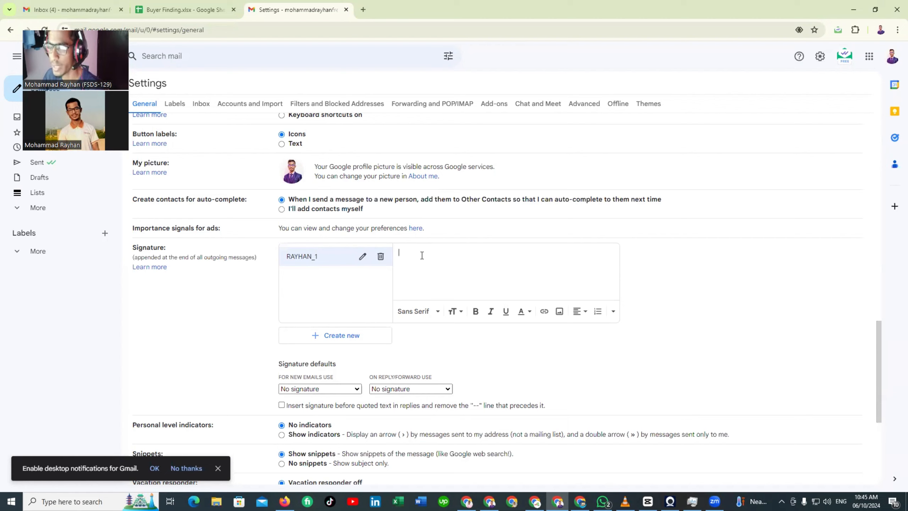
{"action": "left_click", "coordinate": [402, 256]}
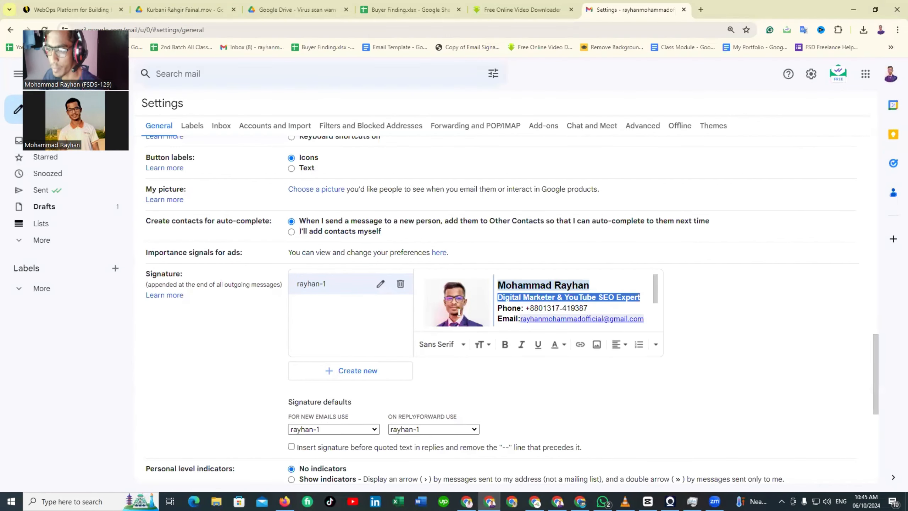
{"action": "left_click", "coordinate": [420, 278]}
{"action": "mouse_move", "coordinate": [475, 294]}
{"action": "left_mouse_down"}
{"action": "mouse_move", "coordinate": [513, 310]}
{"action": "mouse_move", "coordinate": [588, 315]}
{"action": "left_mouse_up"}
{"action": "key", "text": "ctrl+c"}
{"action": "scroll", "coordinate": [588, 315], "scroll_direction": "down", "scroll_amount": 2}
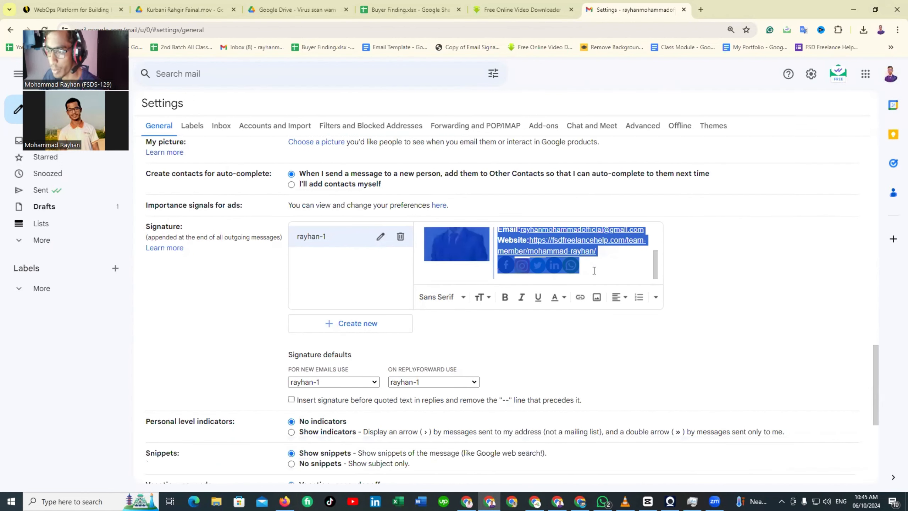
{"action": "right_click", "coordinate": [572, 239]}
{"action": "left_click", "coordinate": [597, 156]}
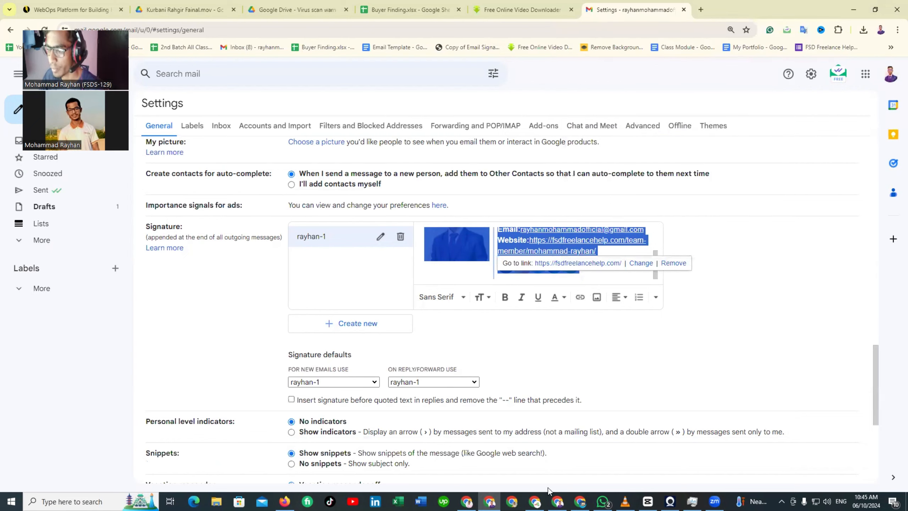
{"action": "left_click", "coordinate": [557, 501]}
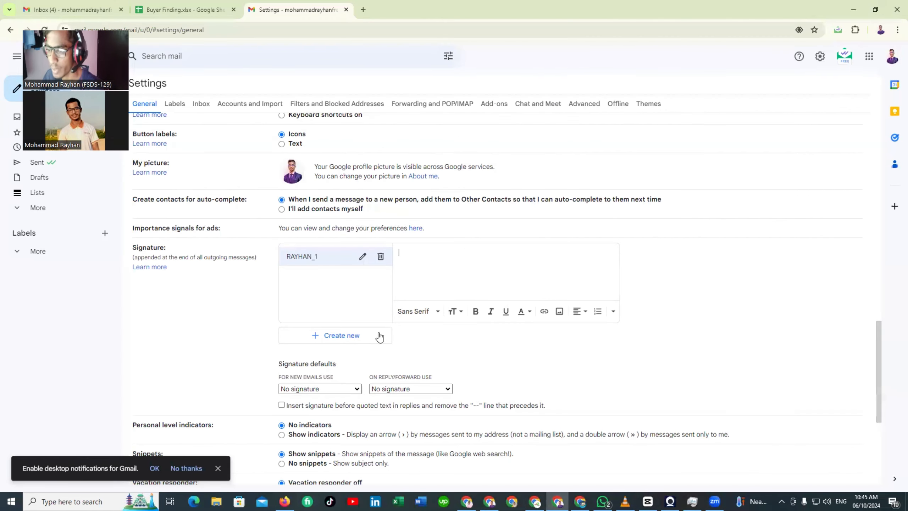
Step: Paste the copied signature as plain text into the new signature's body
{"action": "right_click", "coordinate": [404, 259]}
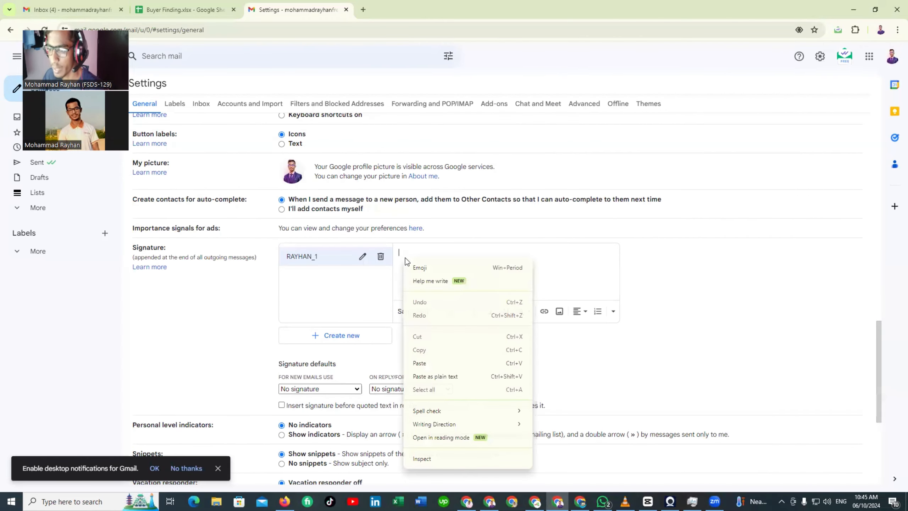
{"action": "left_click", "coordinate": [438, 377]}
{"action": "scroll", "coordinate": [432, 296], "scroll_direction": "up", "scroll_amount": 3}
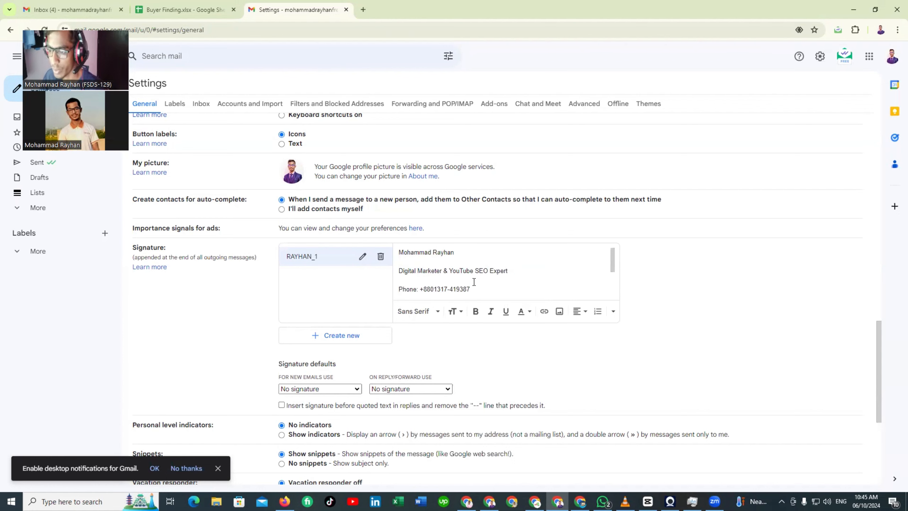
Step: Replace the plain-text lines below the name with the copied signature, keeping its photo, links and social icons
{"action": "scroll", "coordinate": [492, 291], "scroll_direction": "down", "scroll_amount": 4}
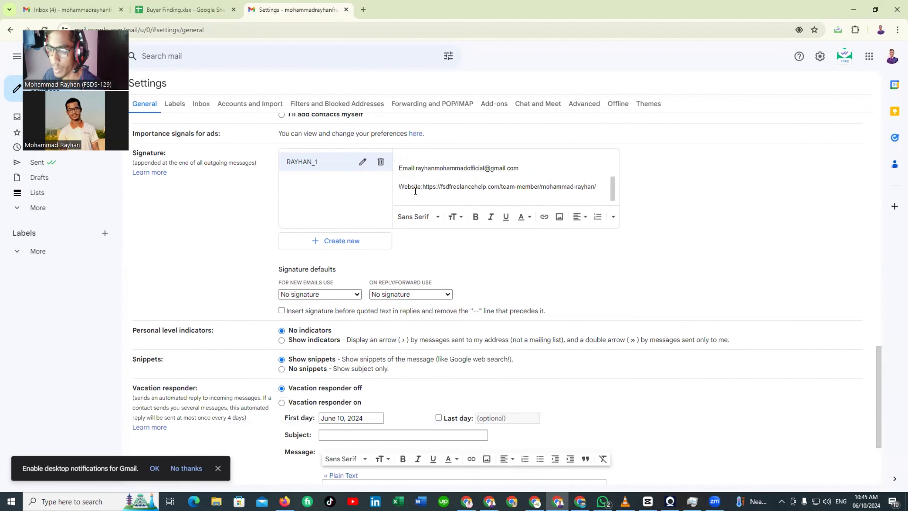
{"action": "left_click_drag", "start_coordinate": [400, 196], "coordinate": [398, 169]}
{"action": "scroll", "coordinate": [399, 169], "scroll_direction": "up", "scroll_amount": 3}
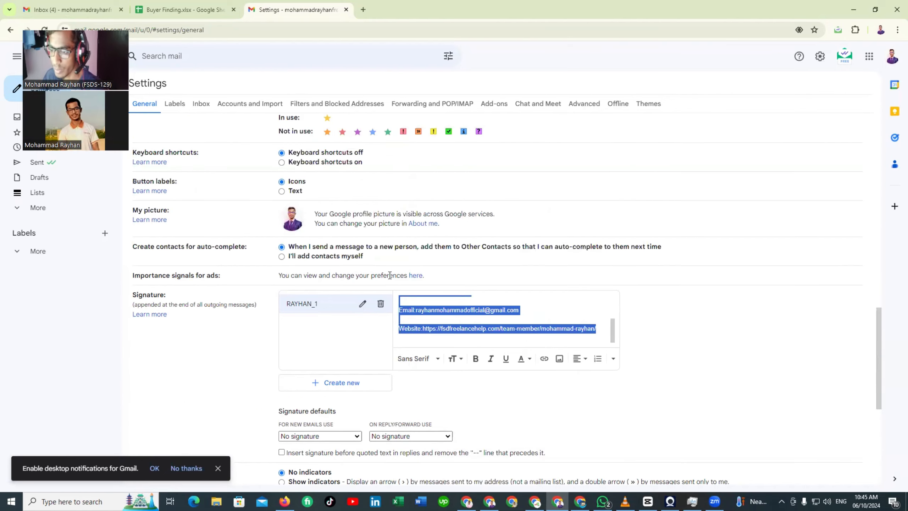
{"action": "right_click", "coordinate": [421, 314]}
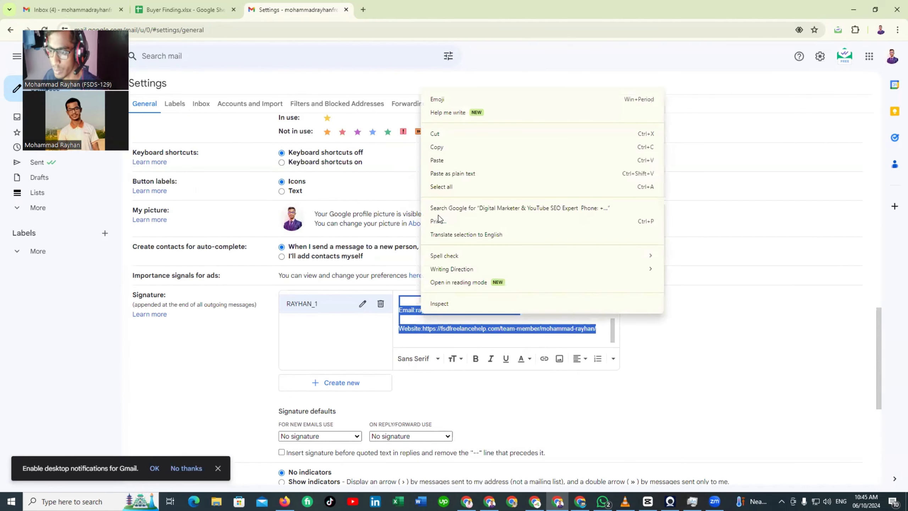
{"action": "left_click", "coordinate": [451, 160]}
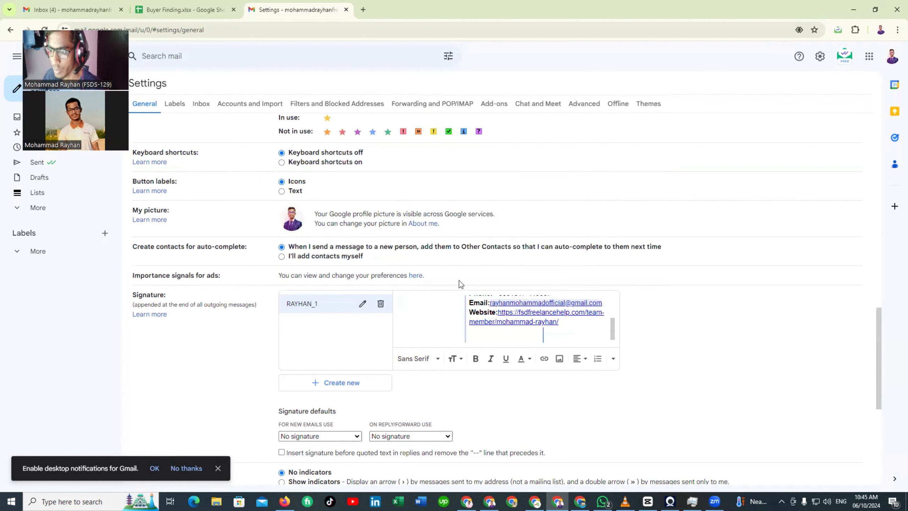
{"action": "scroll", "coordinate": [455, 321], "scroll_direction": "down", "scroll_amount": 2}
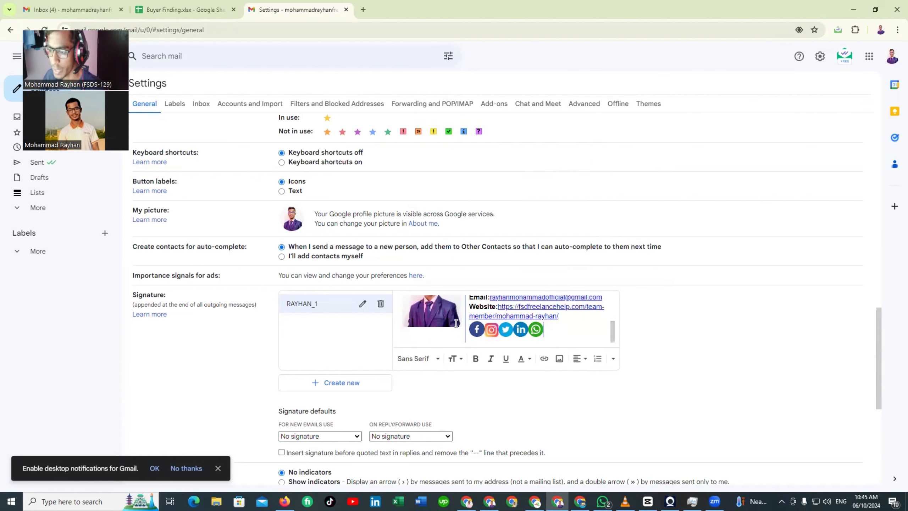
Step: Delete the leftover plain-text name line above the formatted signature
{"action": "scroll", "coordinate": [453, 319], "scroll_direction": "up", "scroll_amount": 4}
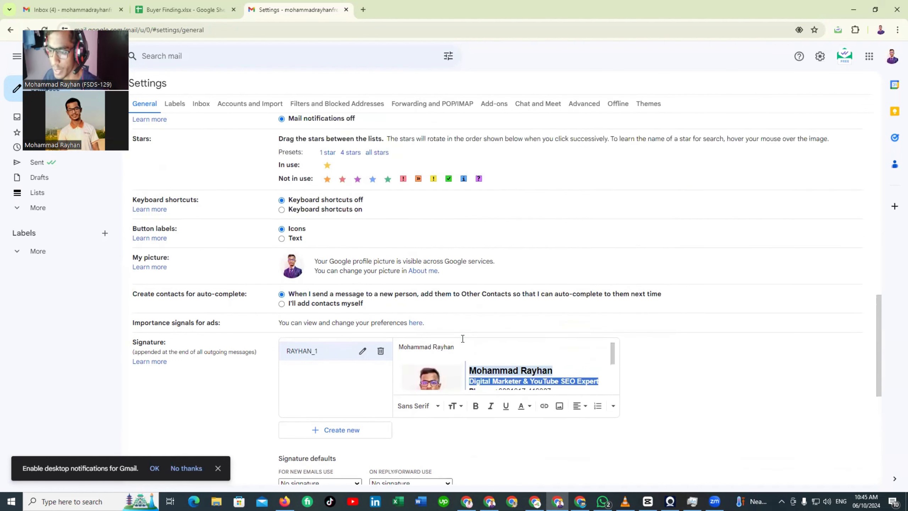
{"action": "scroll", "coordinate": [451, 317], "scroll_direction": "down", "scroll_amount": 3}
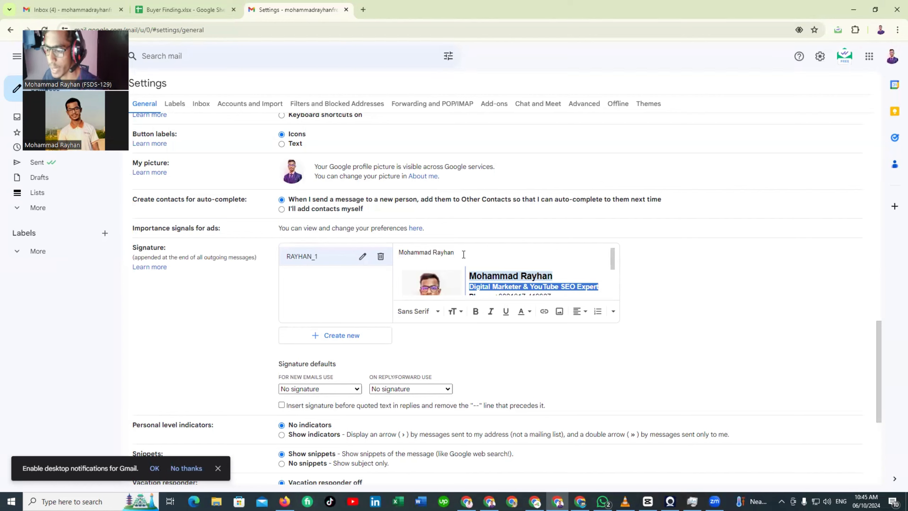
{"action": "key", "text": "BackSpace"}
{"action": "key", "text": "BackSpace"}
{"action": "key", "text": "BackSpace"}
{"action": "key", "text": "BackSpace"}
{"action": "key", "text": "BackSpace"}
{"action": "key", "text": "BackSpace"}
{"action": "key", "text": "BackSpace"}
{"action": "key", "text": "BackSpace"}
{"action": "key", "text": "BackSpace"}
{"action": "key", "text": "BackSpace"}
{"action": "key", "text": "BackSpace"}
{"action": "key", "text": "BackSpace"}
{"action": "key", "text": "BackSpace"}
{"action": "key", "text": "BackSpace"}
{"action": "key", "text": "BackSpace"}
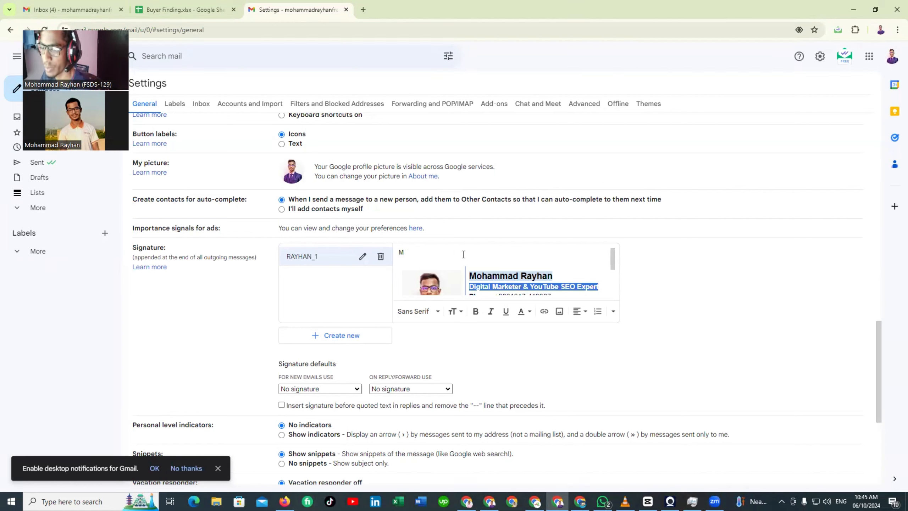
Step: Set the new signature as the default for both new emails and replies/forwards
{"action": "scroll", "coordinate": [415, 255], "scroll_direction": "down", "scroll_amount": 2}
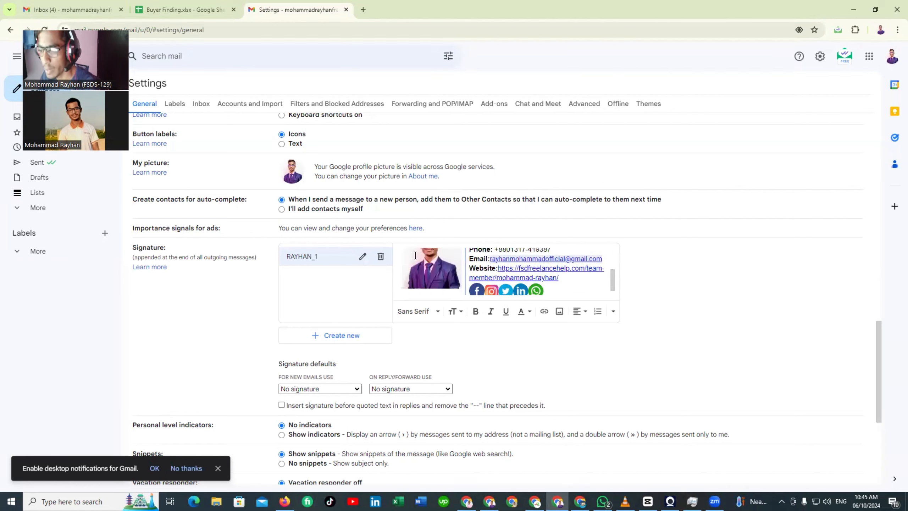
{"action": "scroll", "coordinate": [483, 271], "scroll_direction": "down", "scroll_amount": 1}
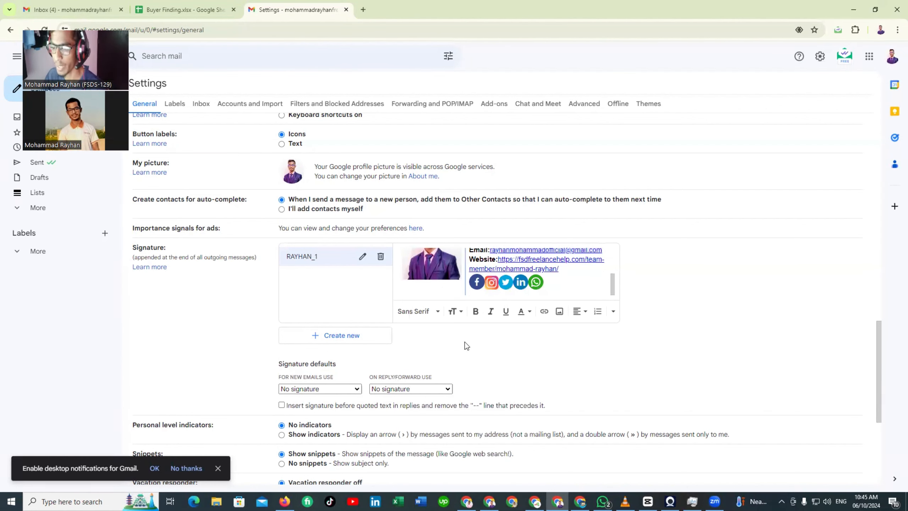
{"action": "scroll", "coordinate": [456, 345], "scroll_direction": "down", "scroll_amount": 1}
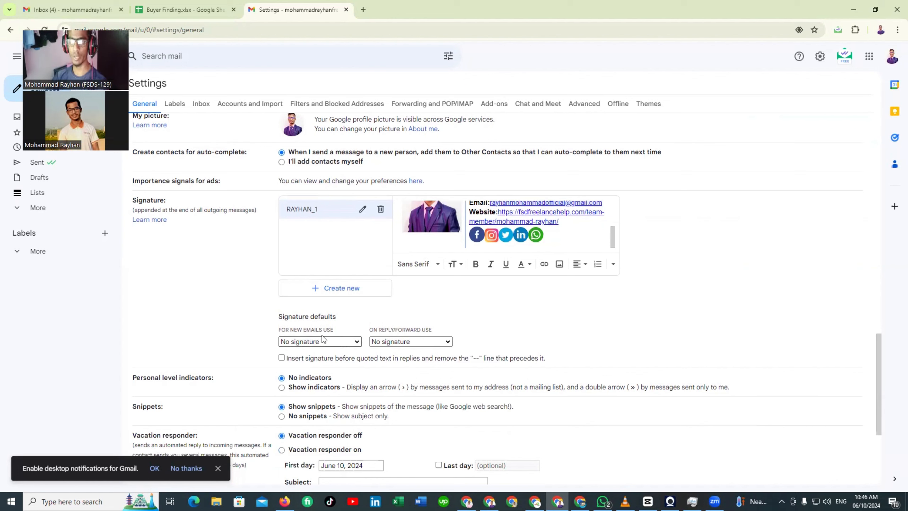
{"action": "left_click", "coordinate": [354, 343]}
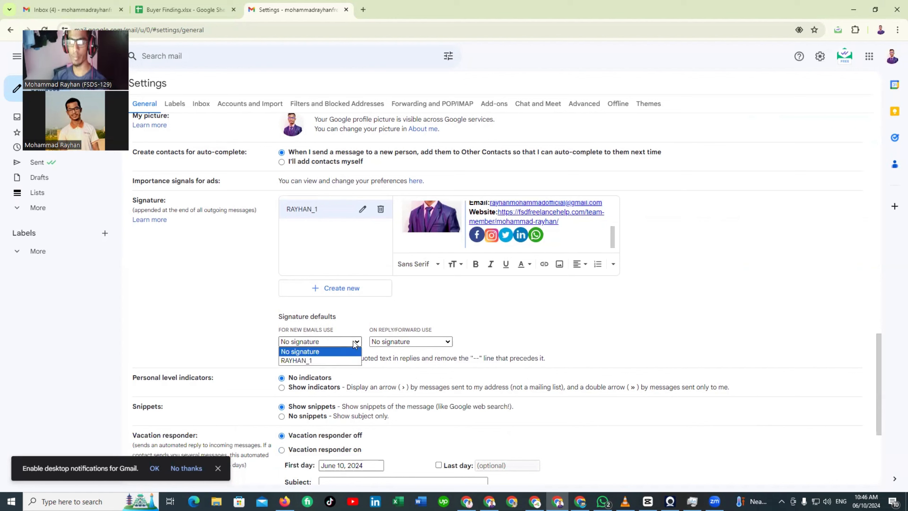
{"action": "left_click", "coordinate": [315, 361]}
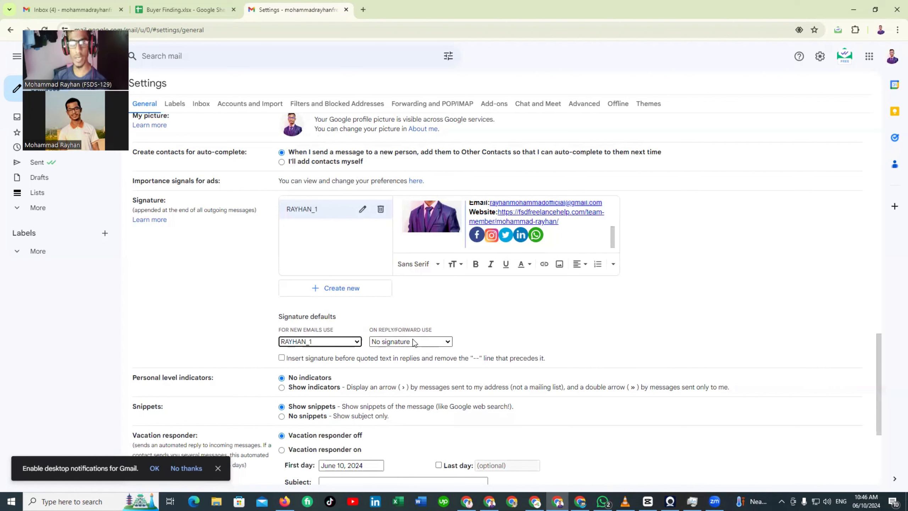
{"action": "left_click", "coordinate": [444, 342]}
{"action": "left_click", "coordinate": [400, 360]}
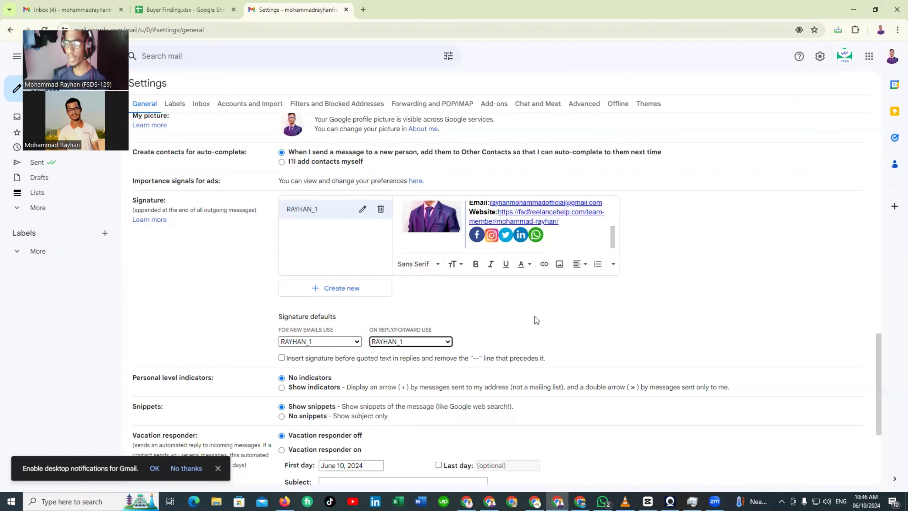
Step: Save the changed signature settings at the end of the General settings page
{"action": "scroll", "coordinate": [462, 315], "scroll_direction": "down", "scroll_amount": 2}
{"action": "scroll", "coordinate": [461, 314], "scroll_direction": "down", "scroll_amount": 2}
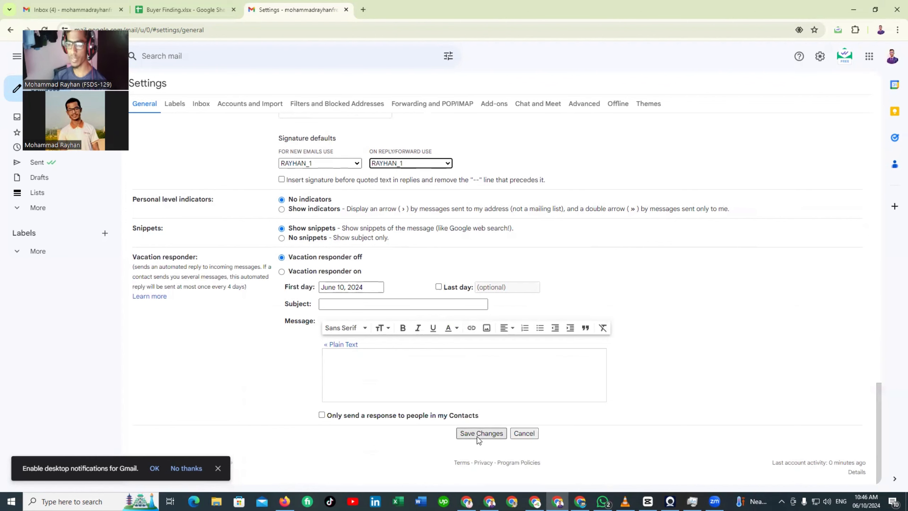
{"action": "left_click", "coordinate": [479, 433]}
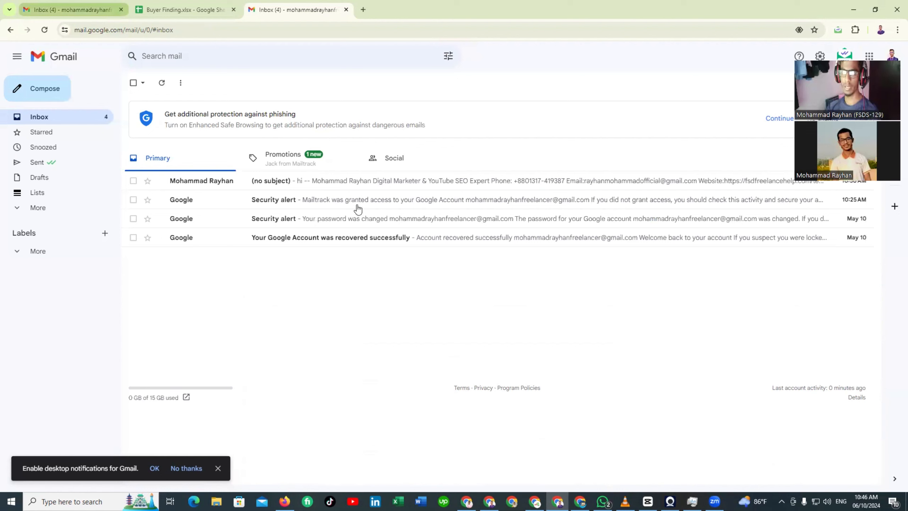
Step: Start a new message to check the signature and remove the Mailtrack notice below it
{"action": "left_click", "coordinate": [45, 89]}
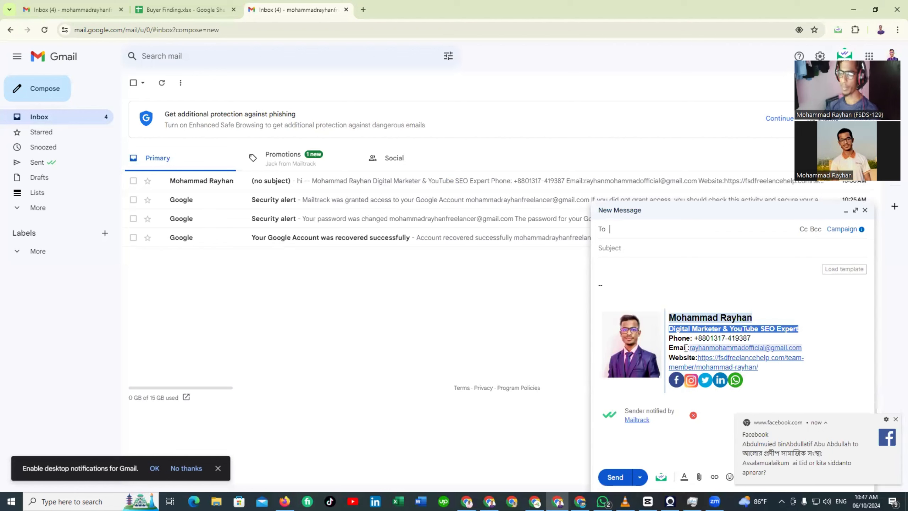
{"action": "left_click", "coordinate": [692, 415]}
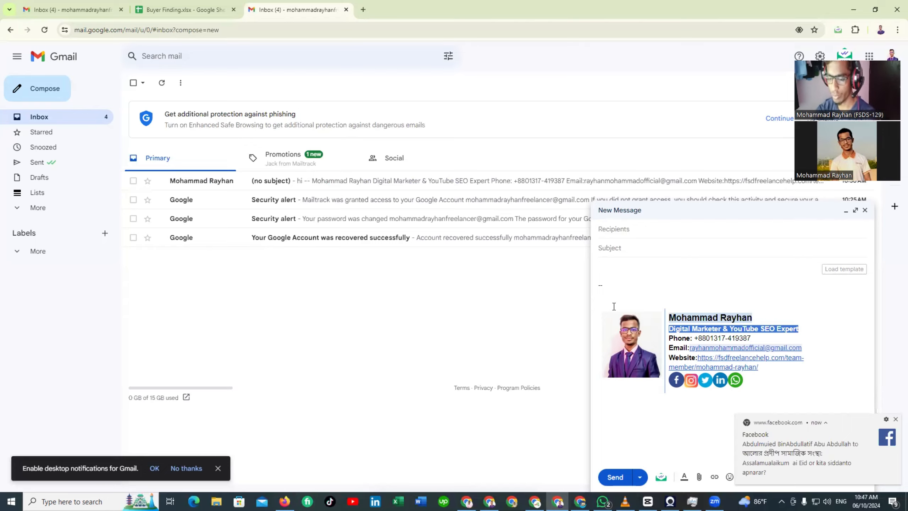
{"action": "key", "text": "Print"}
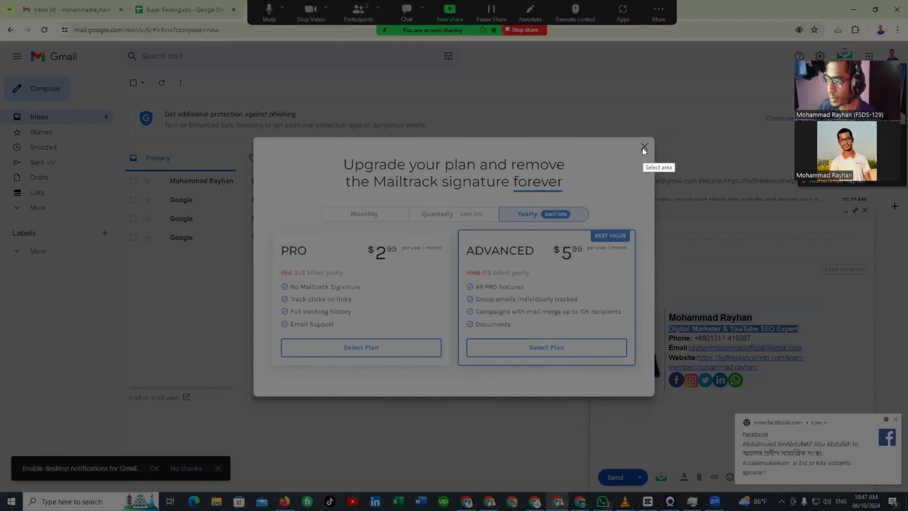
{"action": "right_click", "coordinate": [645, 159]}
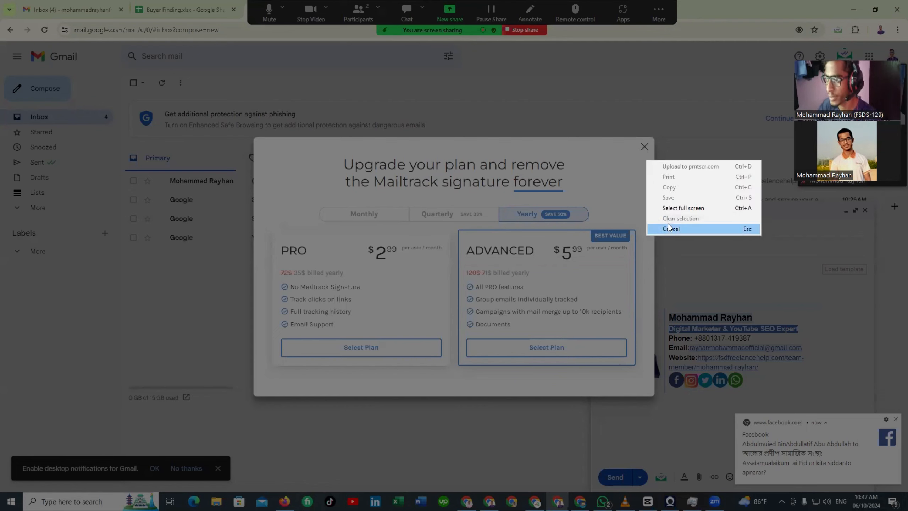
{"action": "left_click", "coordinate": [668, 226]}
Step: Dismiss the Mailtrack upgrade offer and place the cursor in the message body above the signature
{"action": "left_click", "coordinate": [644, 146]}
{"action": "left_click", "coordinate": [632, 263]}
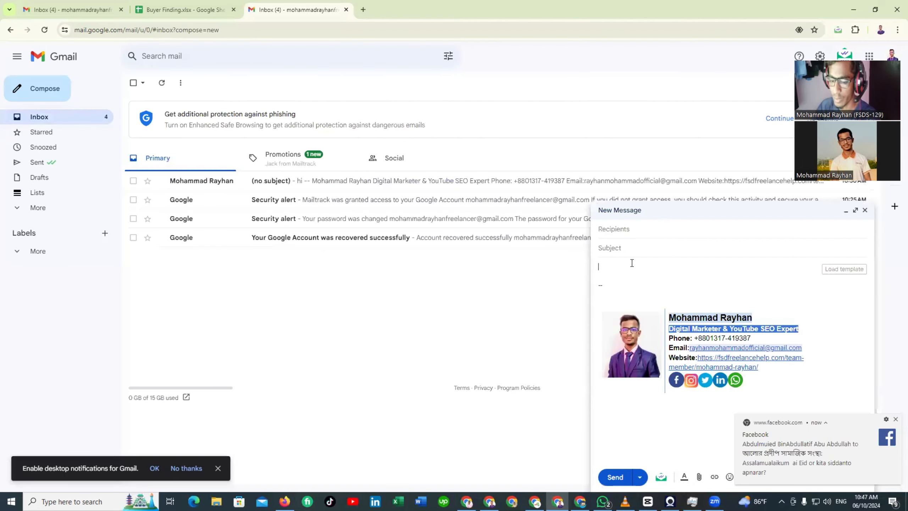
Step: Select the signature area for a screenshot, mark it with red rectangles, and discard the capture
{"action": "key", "text": "Print"}
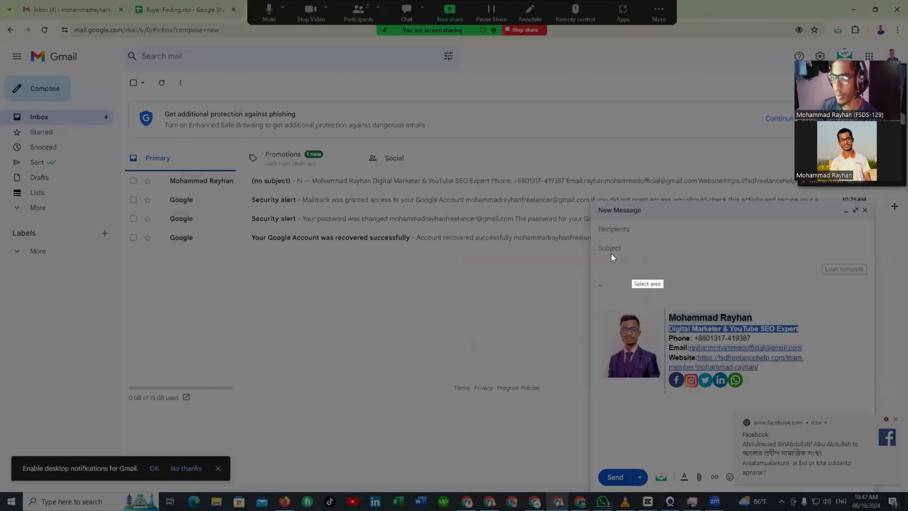
{"action": "mouse_move", "coordinate": [597, 256]}
{"action": "left_mouse_down"}
{"action": "mouse_move", "coordinate": [766, 400]}
{"action": "mouse_move", "coordinate": [830, 399]}
{"action": "left_mouse_up"}
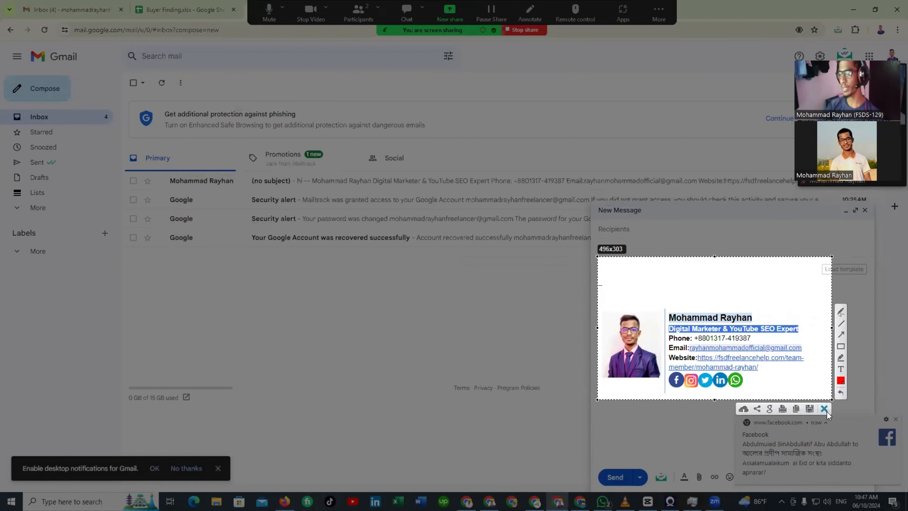
{"action": "left_click", "coordinate": [841, 347]}
{"action": "mouse_move", "coordinate": [649, 278]}
{"action": "left_mouse_down"}
{"action": "mouse_move", "coordinate": [762, 300]}
{"action": "mouse_move", "coordinate": [794, 361]}
{"action": "mouse_move", "coordinate": [794, 382]}
{"action": "mouse_move", "coordinate": [779, 392]}
{"action": "mouse_move", "coordinate": [595, 377]}
{"action": "mouse_move", "coordinate": [595, 386]}
{"action": "mouse_move", "coordinate": [633, 397]}
{"action": "mouse_move", "coordinate": [609, 400]}
{"action": "mouse_move", "coordinate": [698, 387]}
{"action": "mouse_move", "coordinate": [762, 346]}
{"action": "mouse_move", "coordinate": [772, 310]}
{"action": "mouse_move", "coordinate": [767, 341]}
{"action": "mouse_move", "coordinate": [804, 334]}
{"action": "mouse_move", "coordinate": [790, 338]}
{"action": "mouse_move", "coordinate": [799, 335]}
{"action": "mouse_move", "coordinate": [802, 349]}
{"action": "mouse_move", "coordinate": [797, 383]}
{"action": "mouse_move", "coordinate": [719, 396]}
{"action": "mouse_move", "coordinate": [669, 382]}
{"action": "mouse_move", "coordinate": [742, 392]}
{"action": "mouse_move", "coordinate": [805, 384]}
{"action": "left_mouse_up"}
{"action": "left_click_drag", "start_coordinate": [713, 391], "coordinate": [600, 377]}
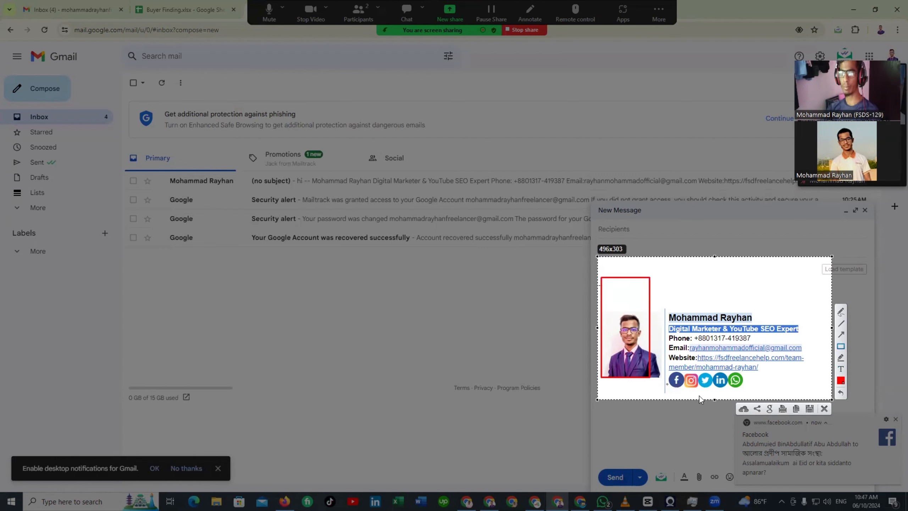
{"action": "left_click", "coordinate": [821, 408]}
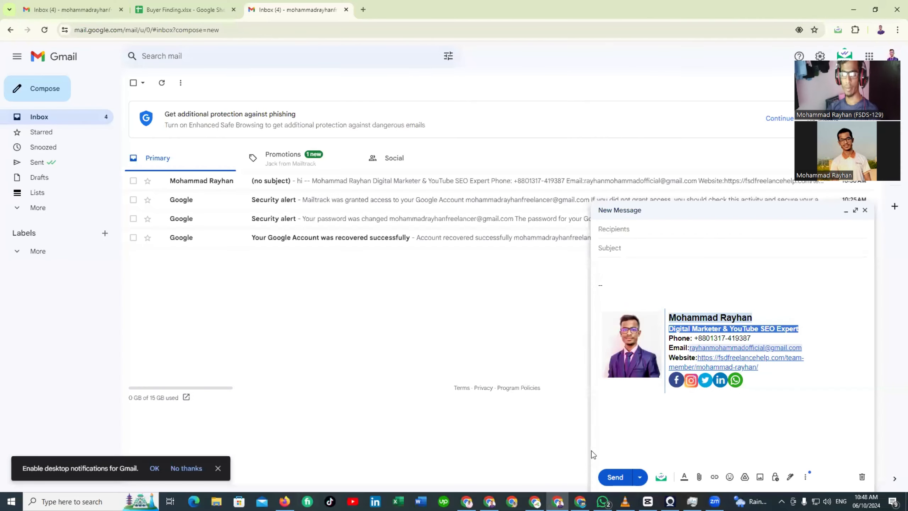